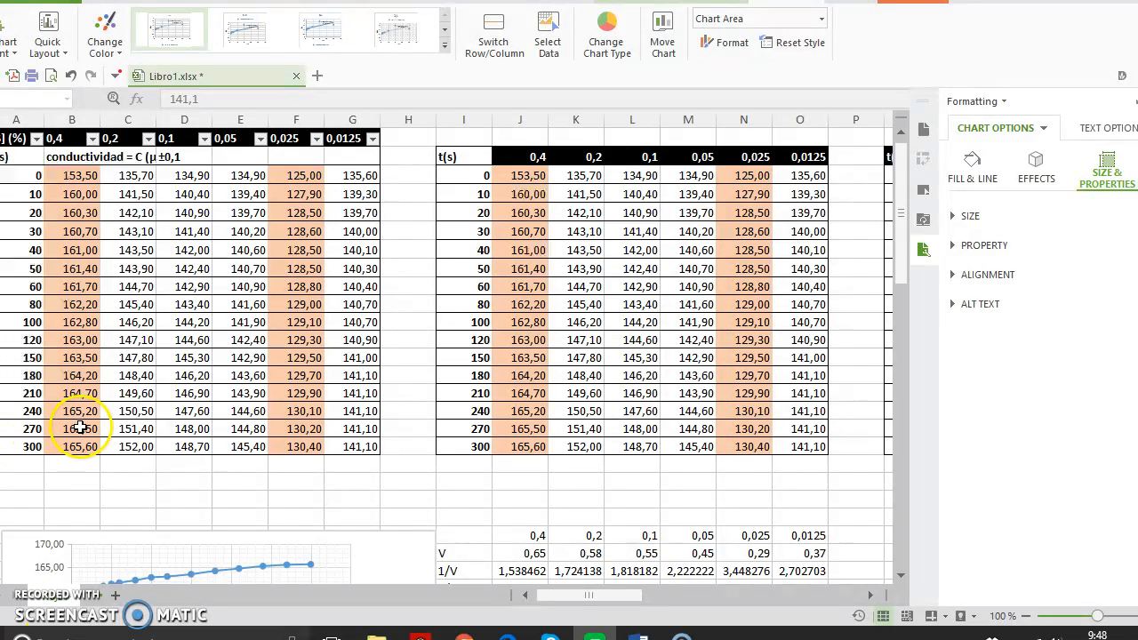
Review the conductivity data table in A1:G18 and the conductivity-versus-time chart below it
left_click_drag(12, 140, 356, 451)
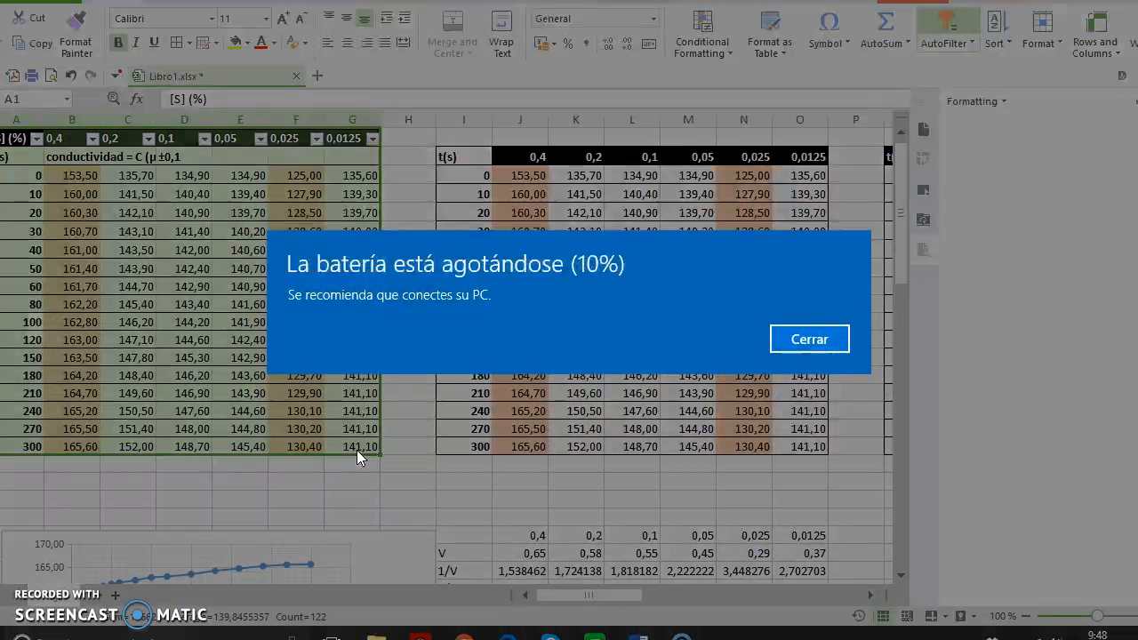
left_click(809, 340)
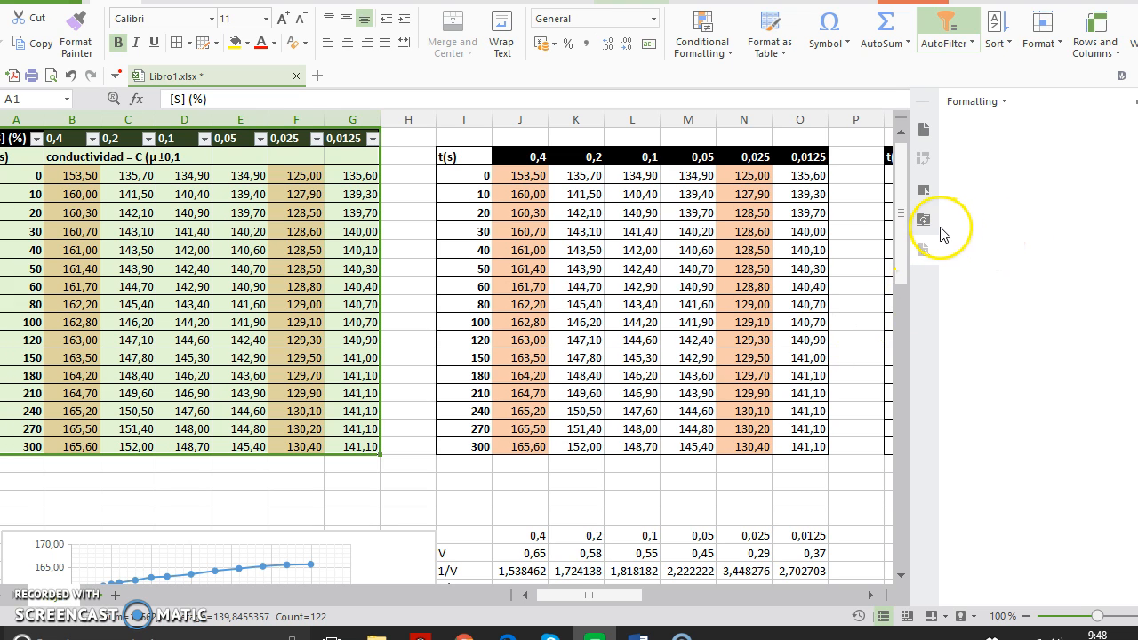
left_click_drag(903, 229, 906, 274)
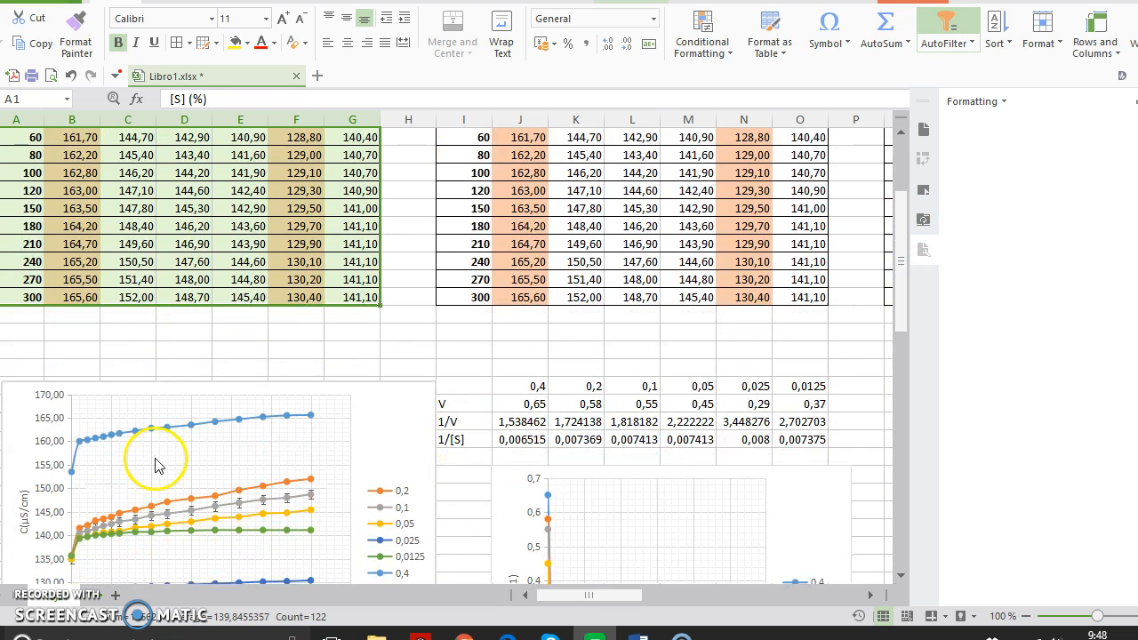
left_click(230, 412)
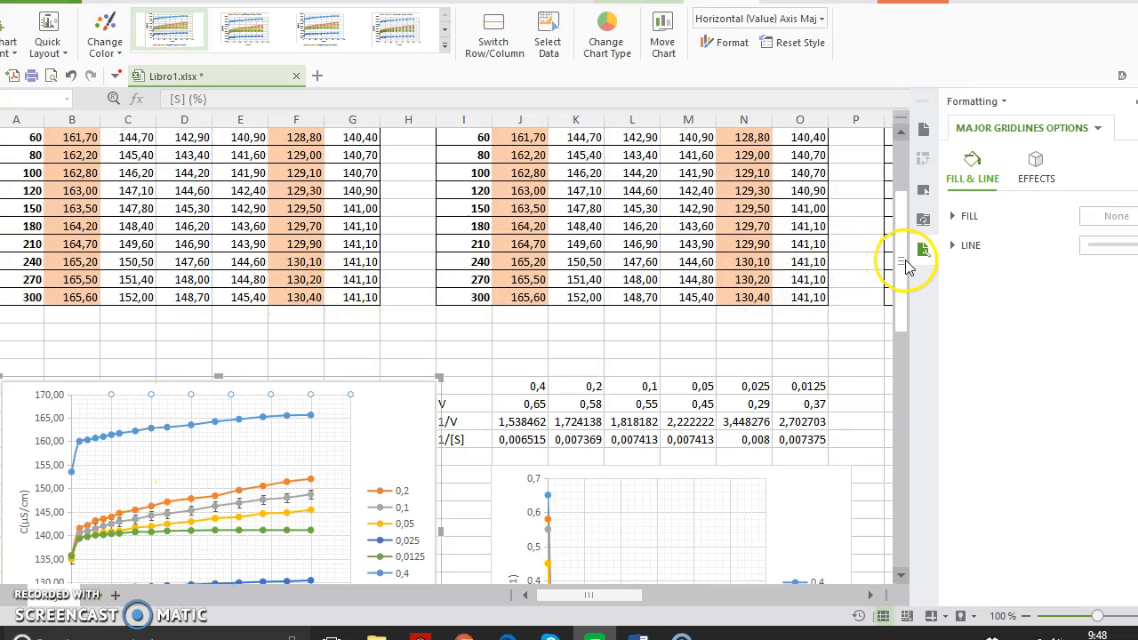
left_click_drag(901, 253, 909, 189)
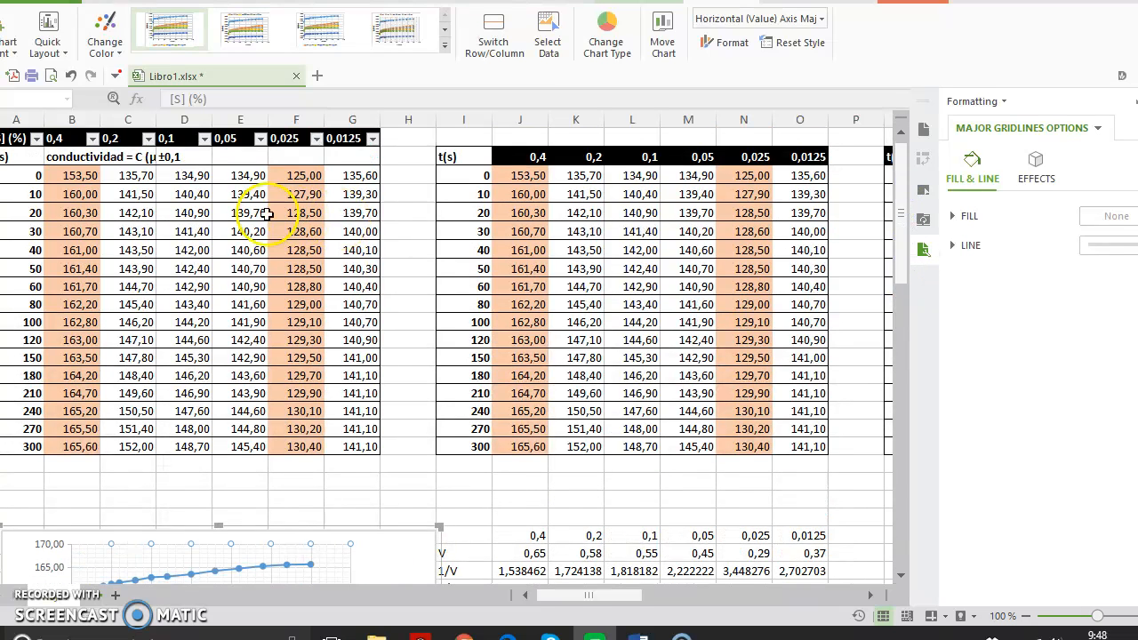
left_click_drag(18, 139, 363, 451)
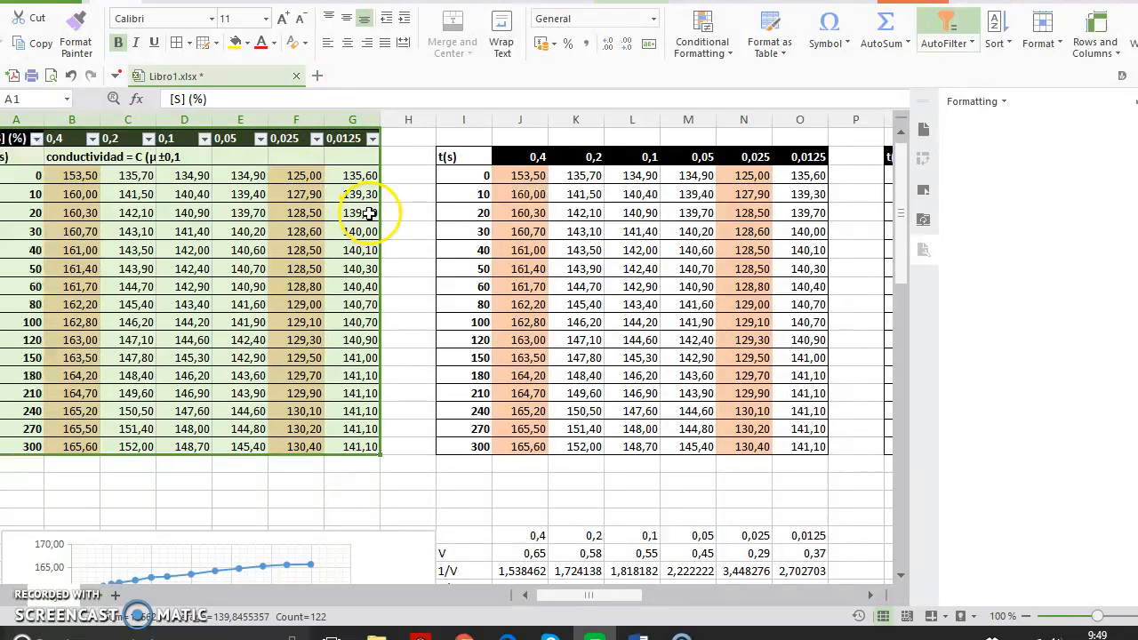
Apply the dark background chart style to the yellow 1/v versus 1/[S] scatter chart
left_click_drag(574, 596, 712, 577)
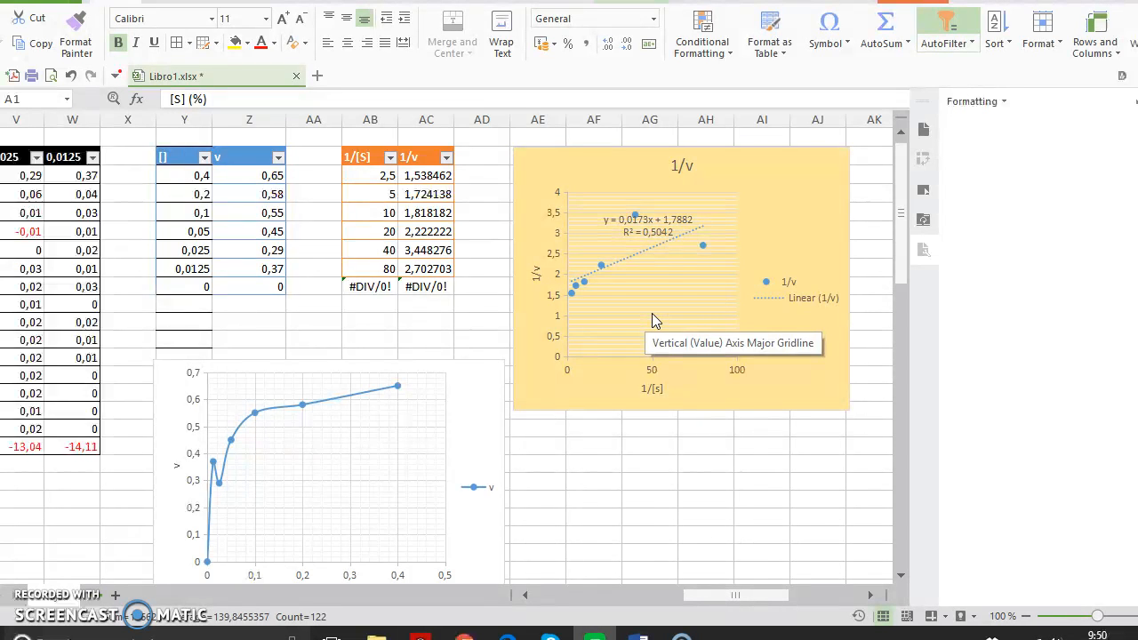
left_click(614, 226)
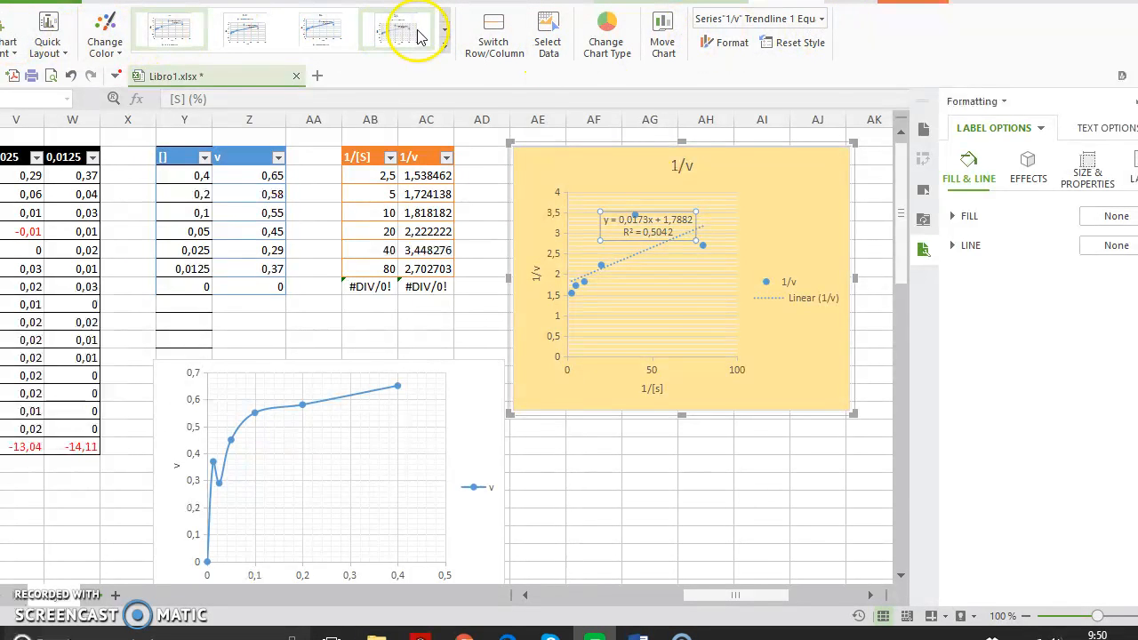
left_click(447, 48)
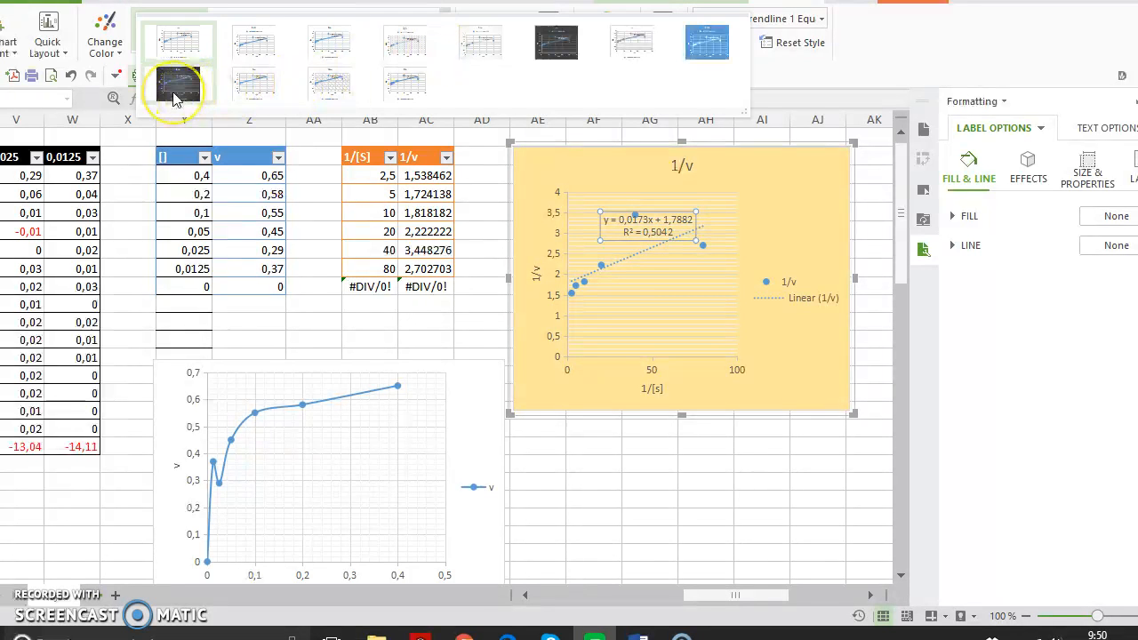
left_click(175, 94)
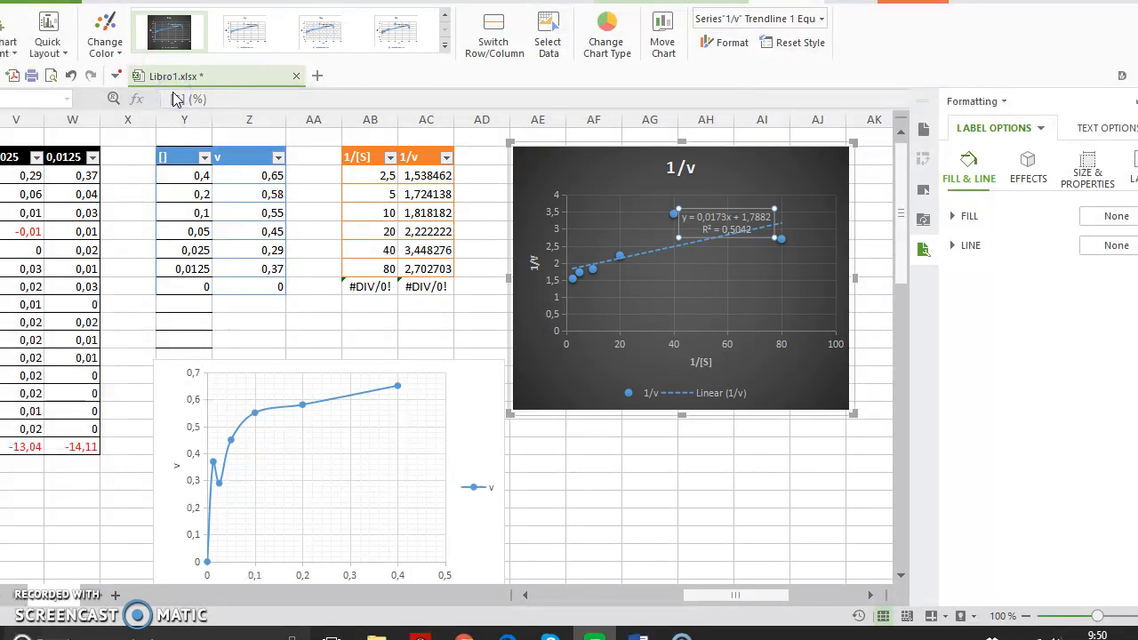
Look through the available chart styles and the XY scatter chart types that can be inserted
left_click(445, 47)
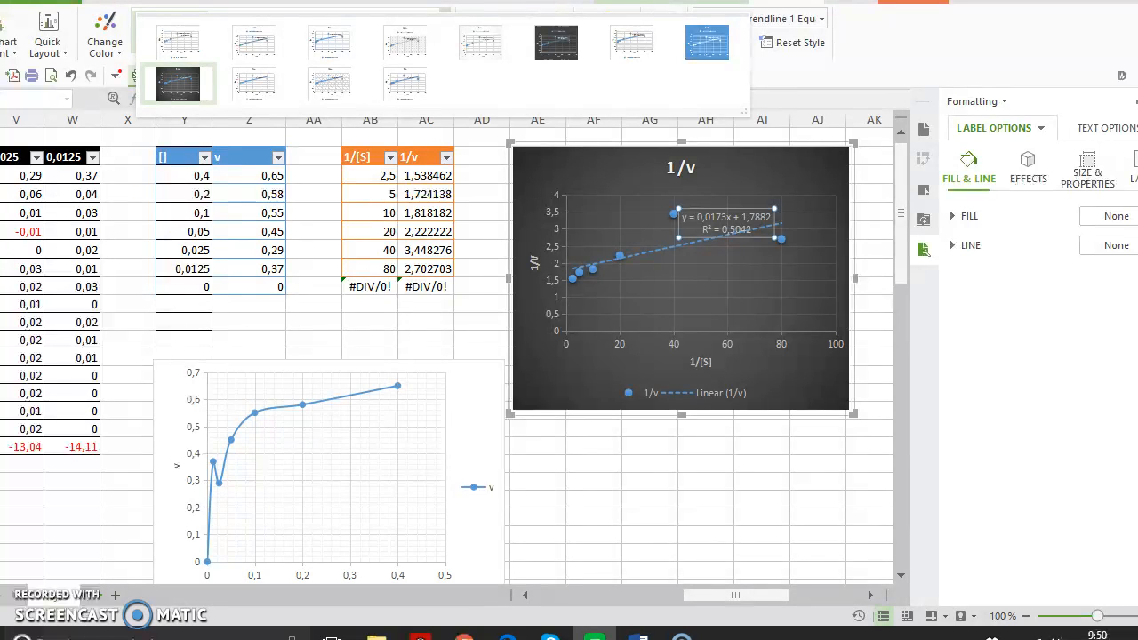
left_click(170, 2)
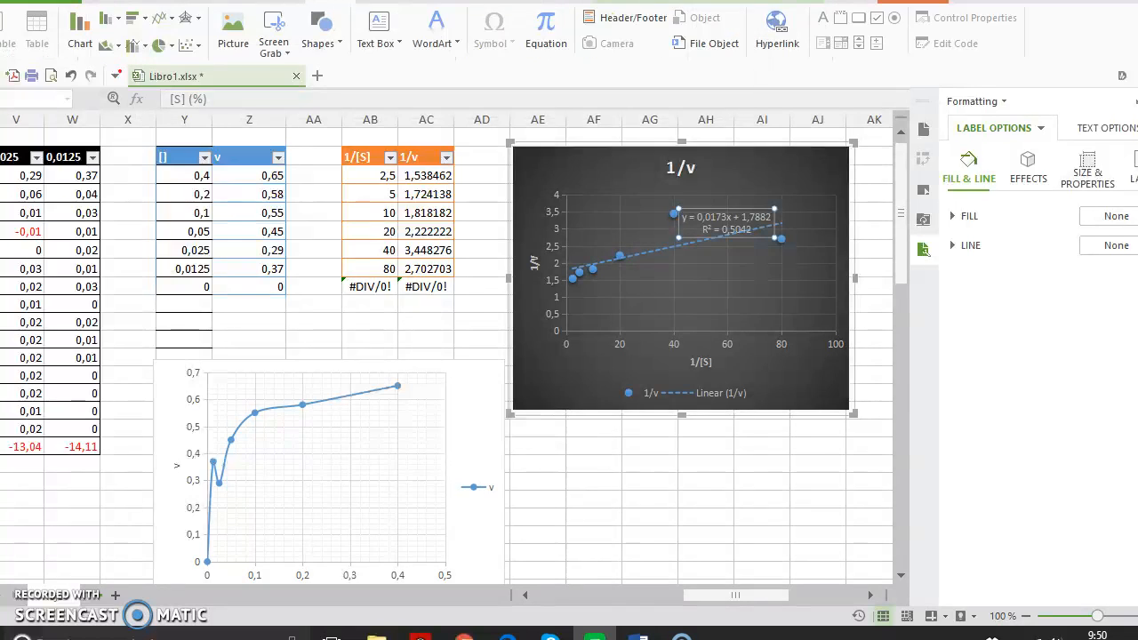
left_click(200, 50)
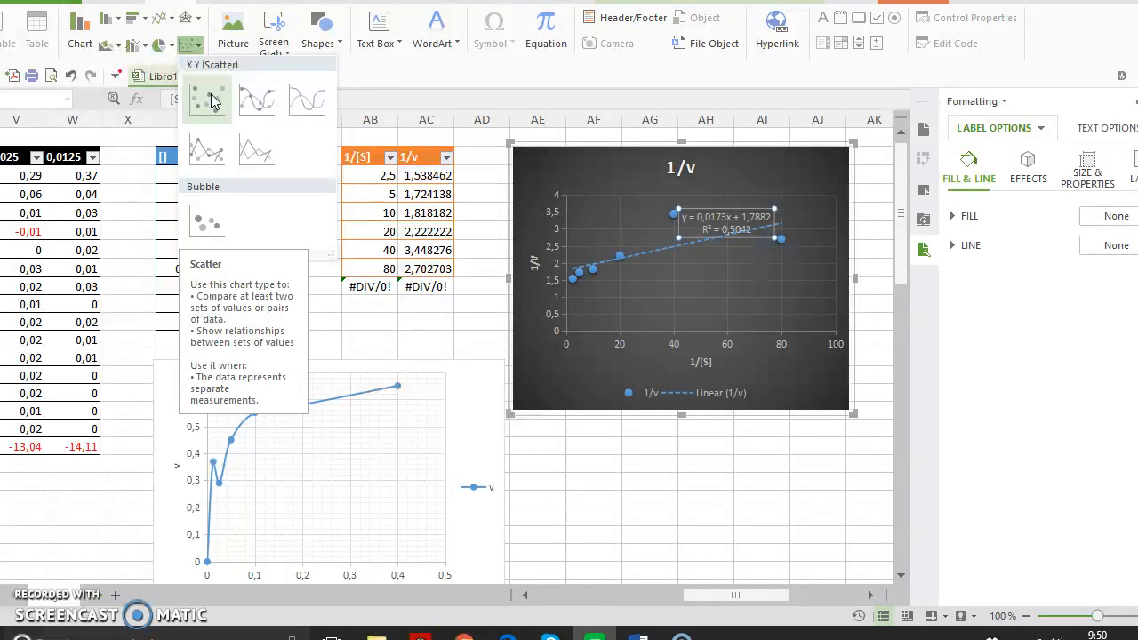
left_click(490, 330)
Examine the trendline equation and R² on the dark 1/v chart and compare them with the second 1/v chart
left_click(732, 222)
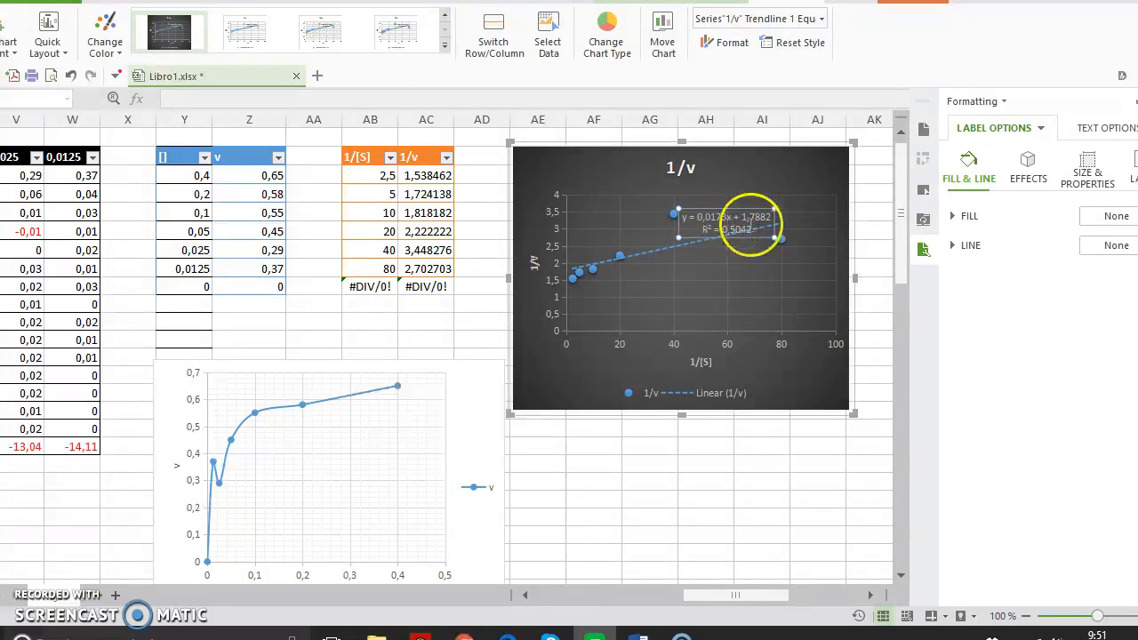
left_click(757, 230)
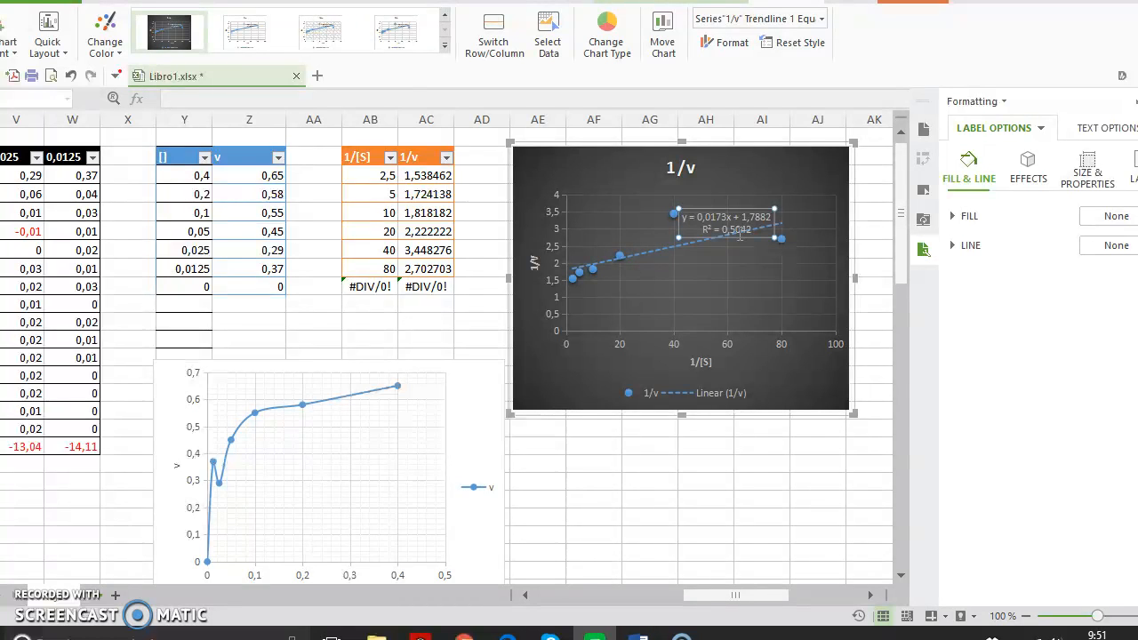
left_click(756, 228)
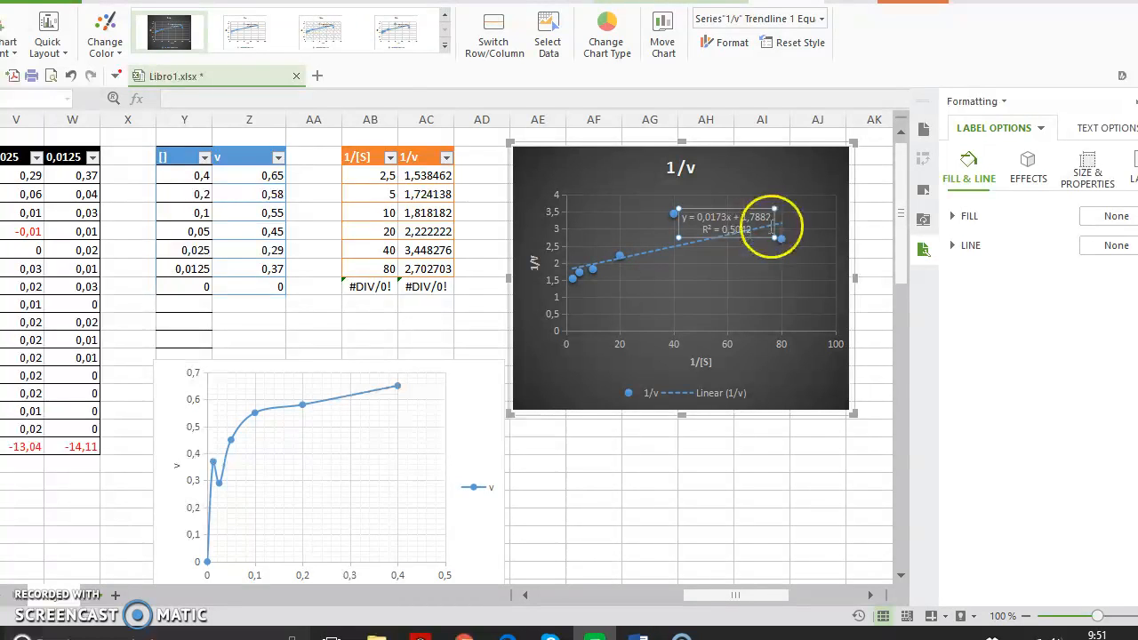
left_click(755, 229)
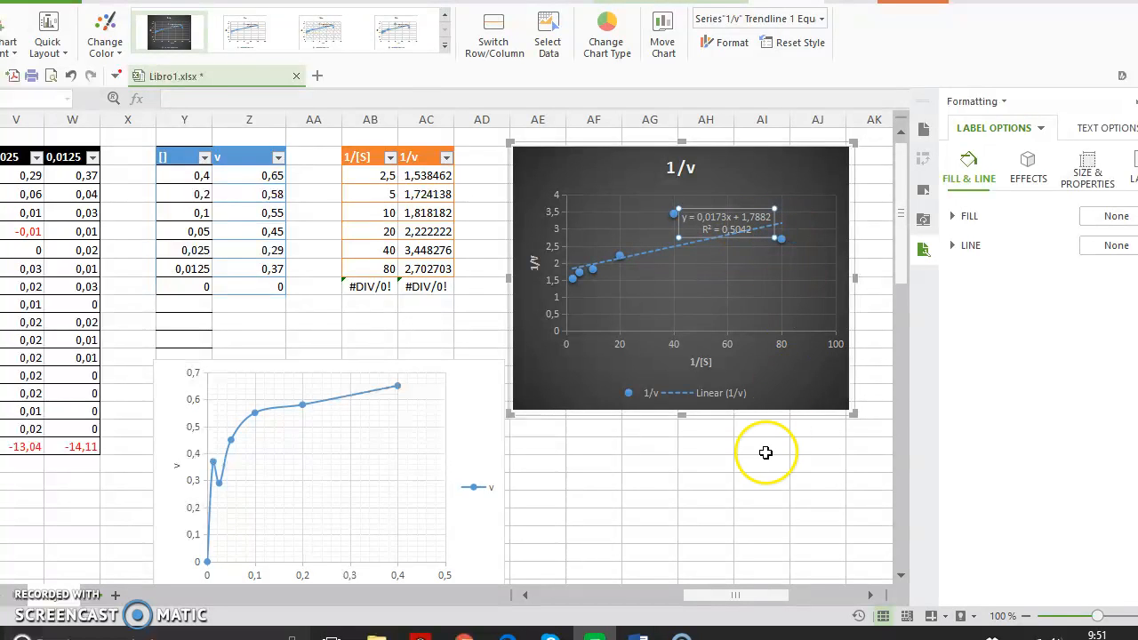
left_click_drag(711, 596, 772, 596)
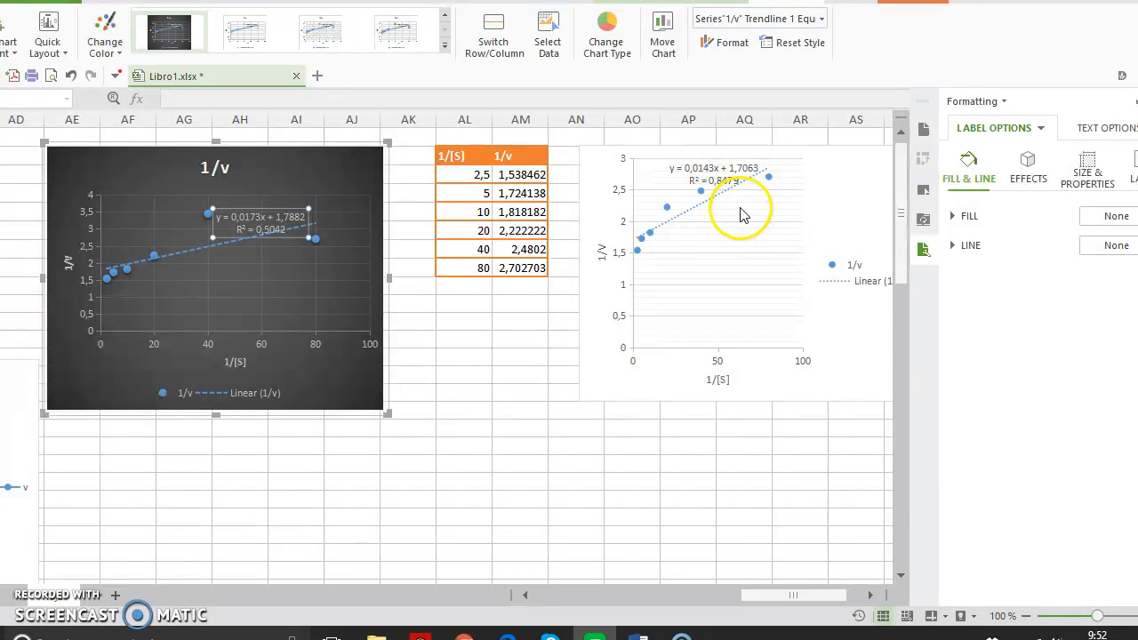
left_click(759, 596)
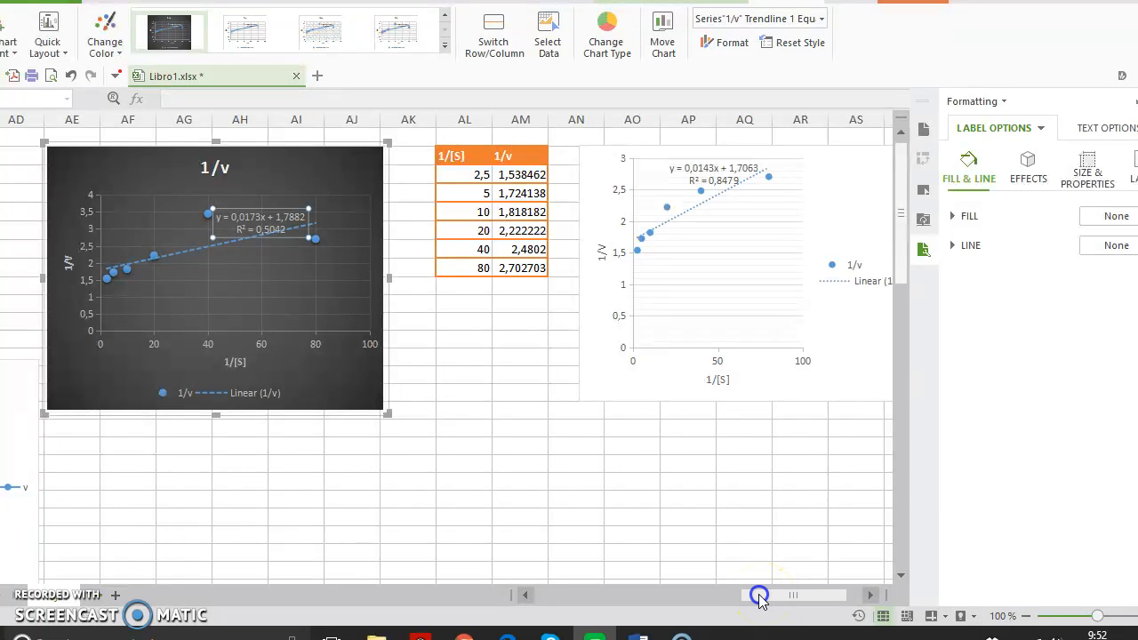
Inspect the conductivity readings for the 0,4 and 0,2 concentrations in cells B3 and C4
left_click_drag(753, 601, 543, 610)
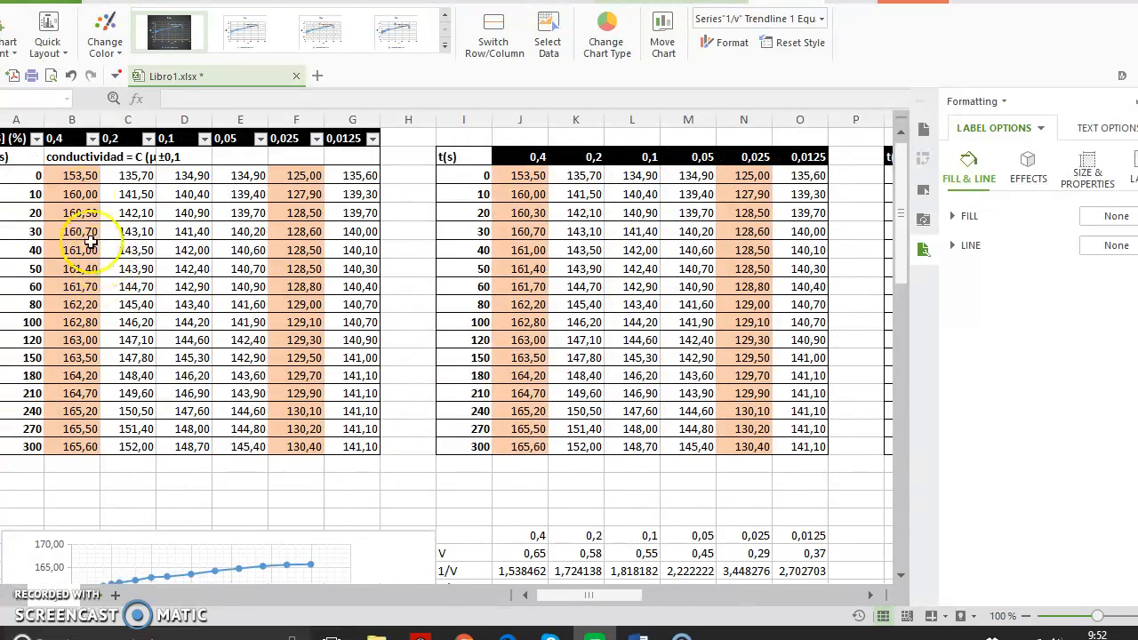
double_click(79, 175)
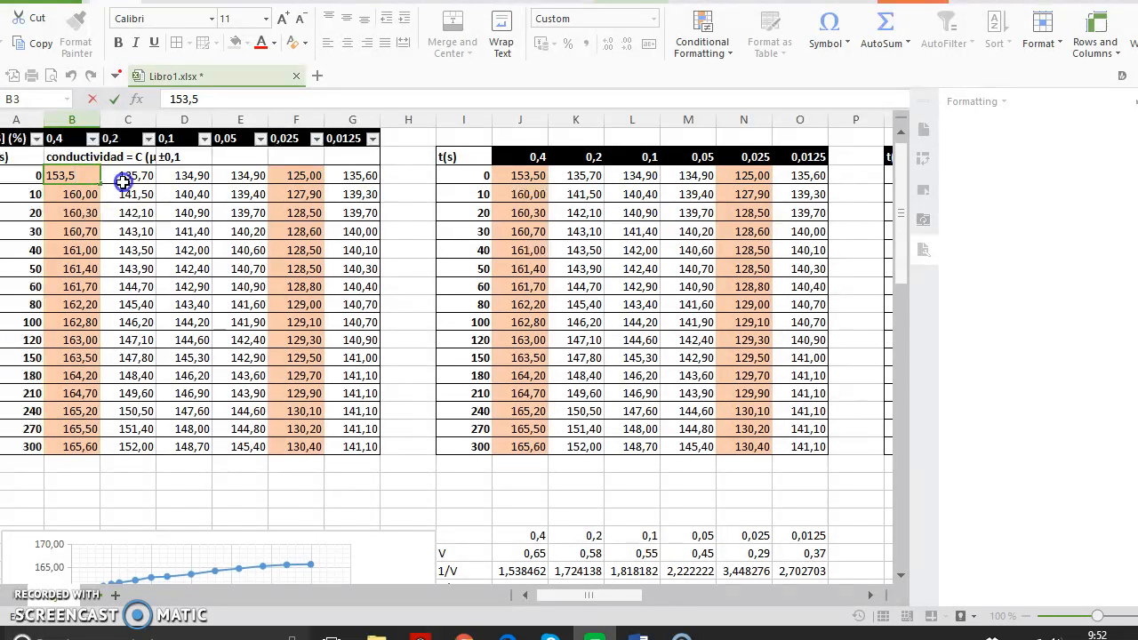
left_click(124, 189)
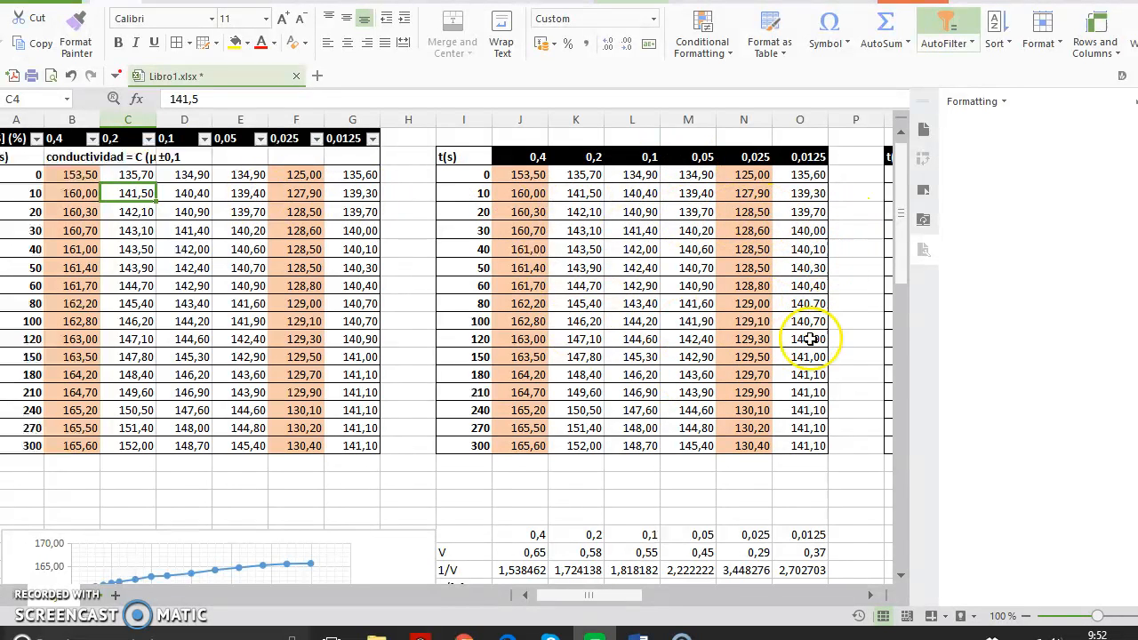
Rebuild the velocity formula in R3 as =(J4-J3)/10, using the first two conductivity readings of the 0,4 concentration
left_click_drag(589, 596, 620, 597)
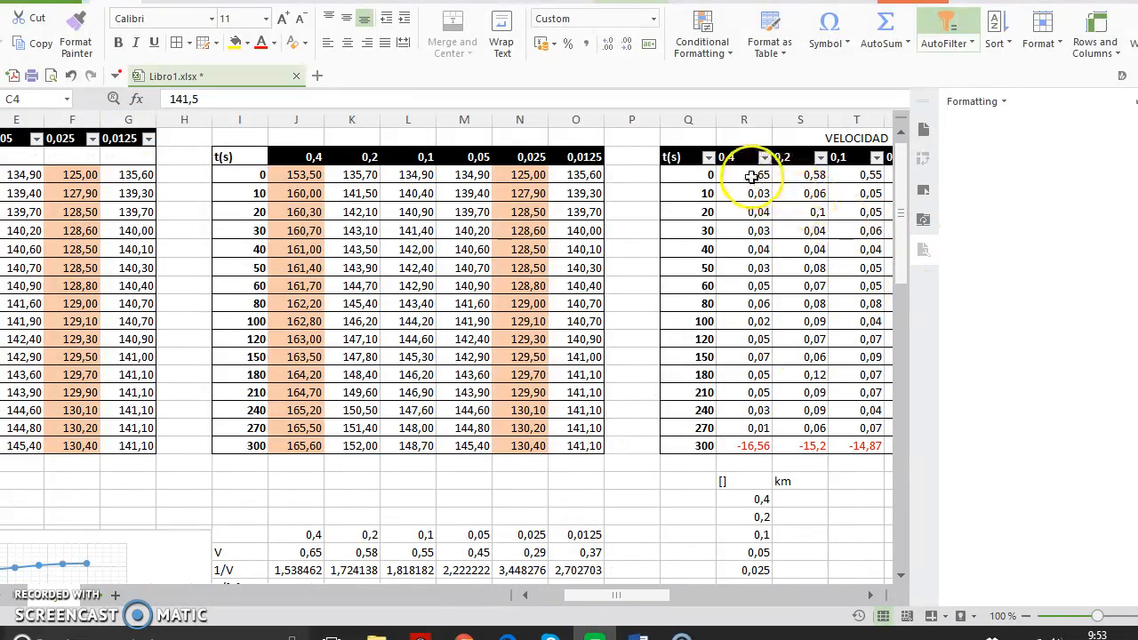
double_click(753, 175)
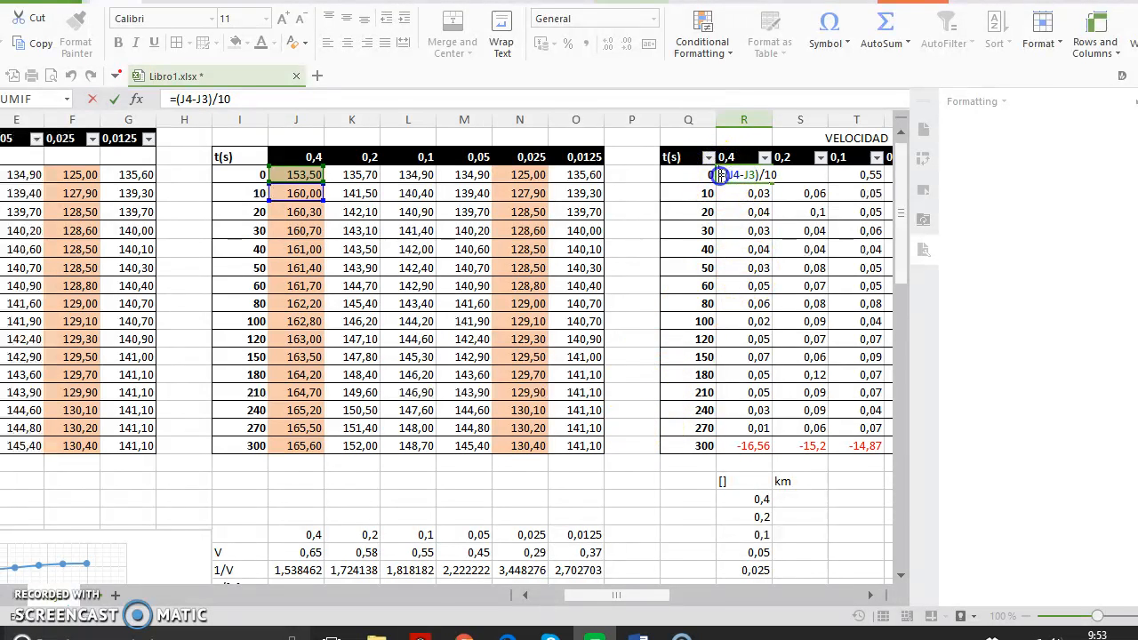
left_click_drag(721, 175, 728, 175)
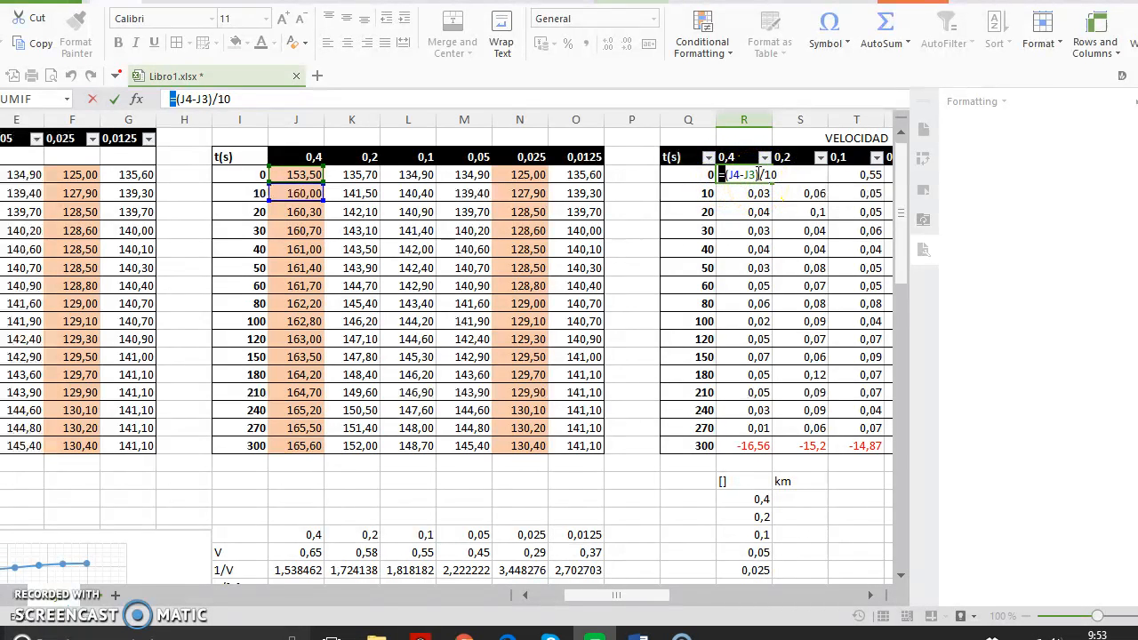
left_click_drag(752, 174, 737, 176)
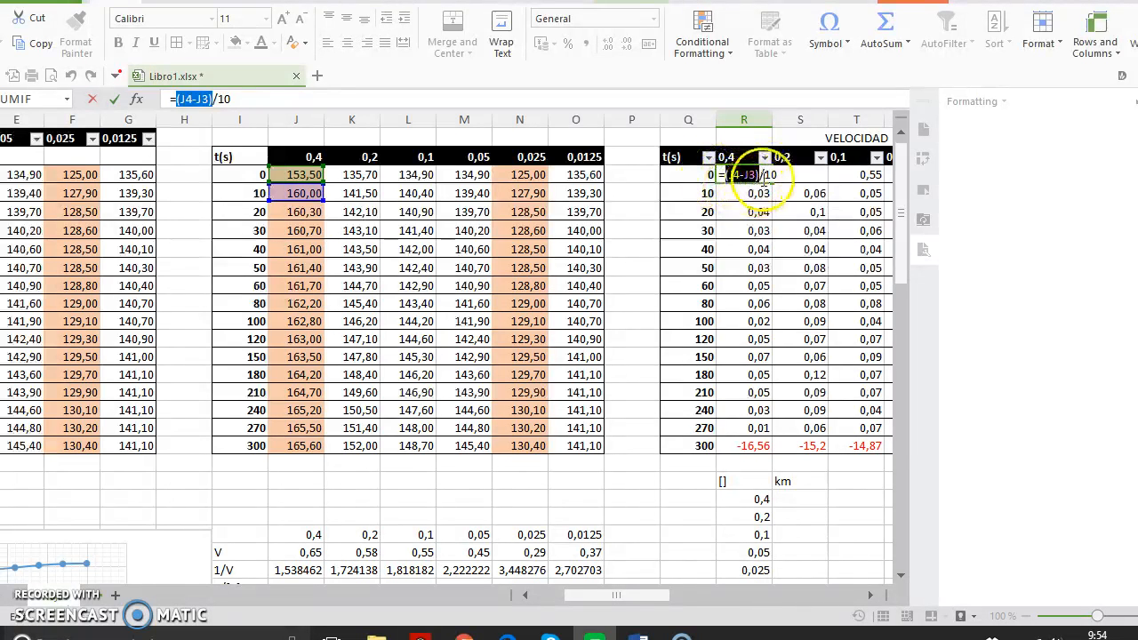
left_click(632, 249)
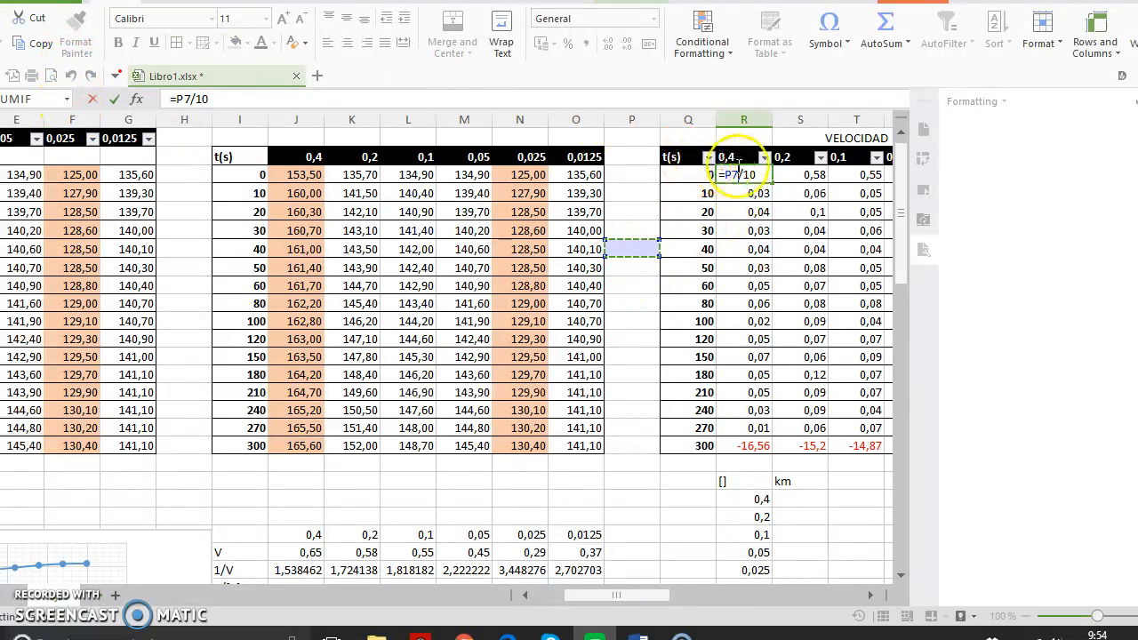
key("BackSpace")
key("BackSpace")
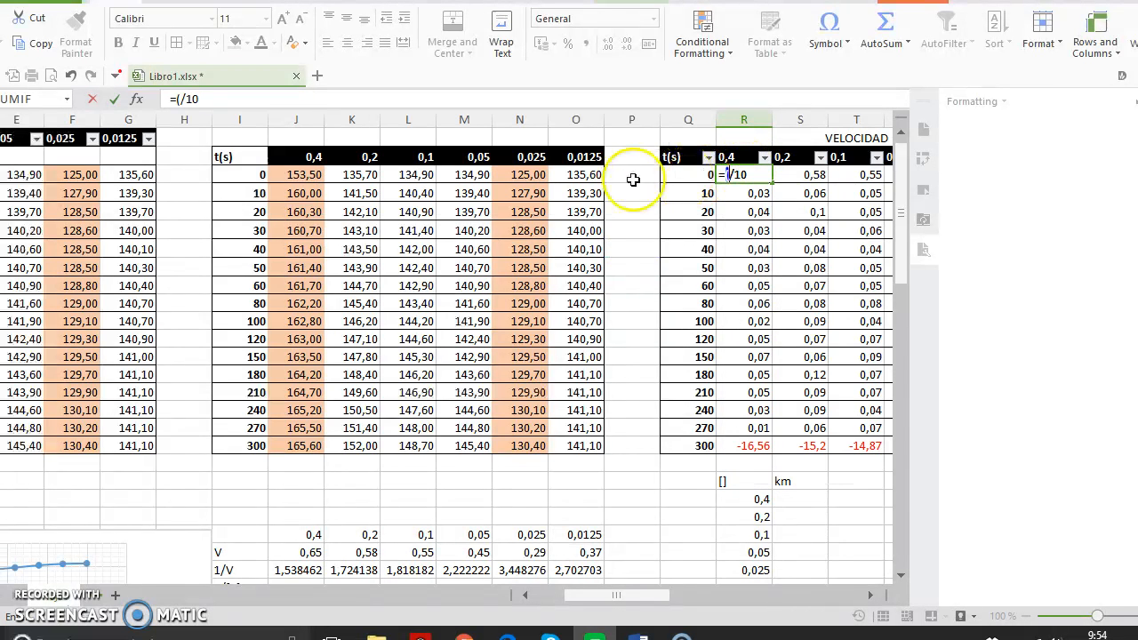
left_click(305, 197)
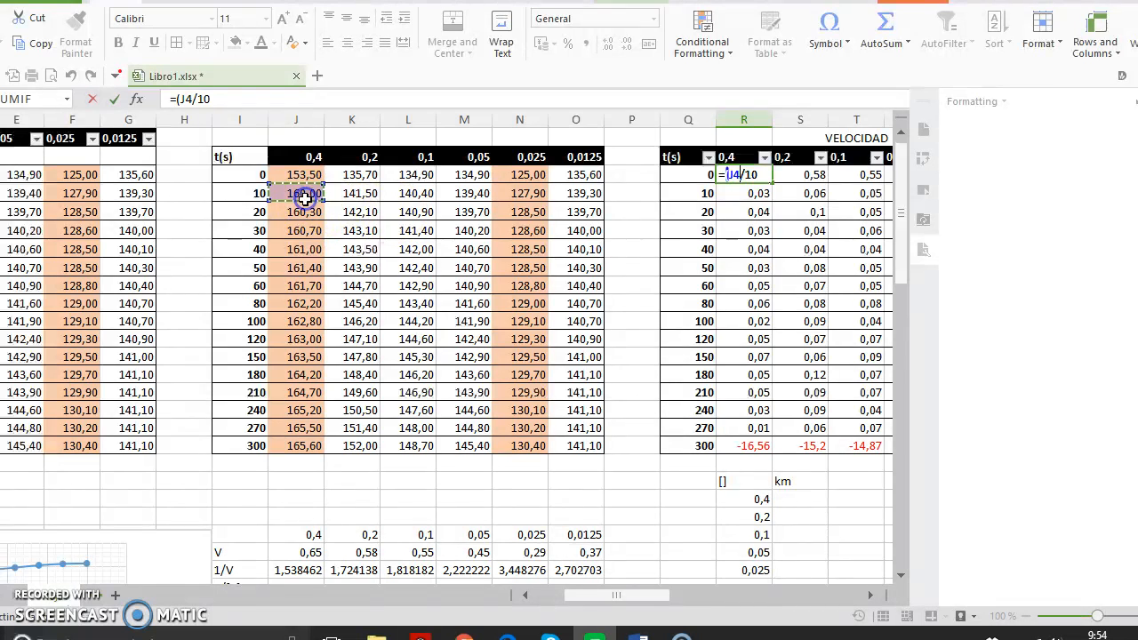
type("-")
left_click(296, 176)
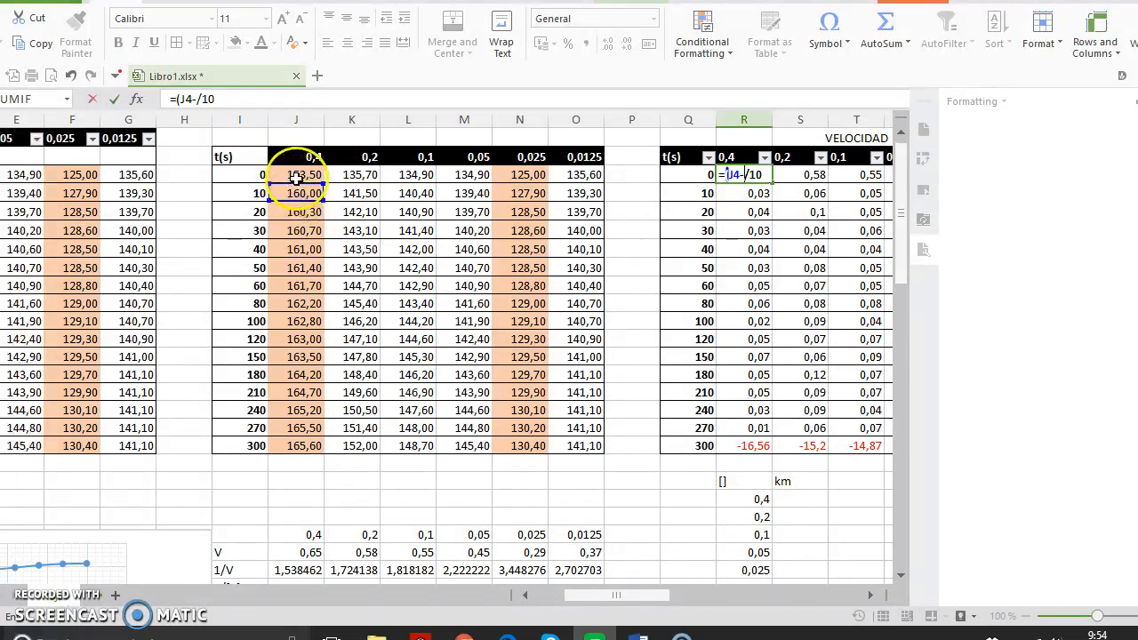
type(")")
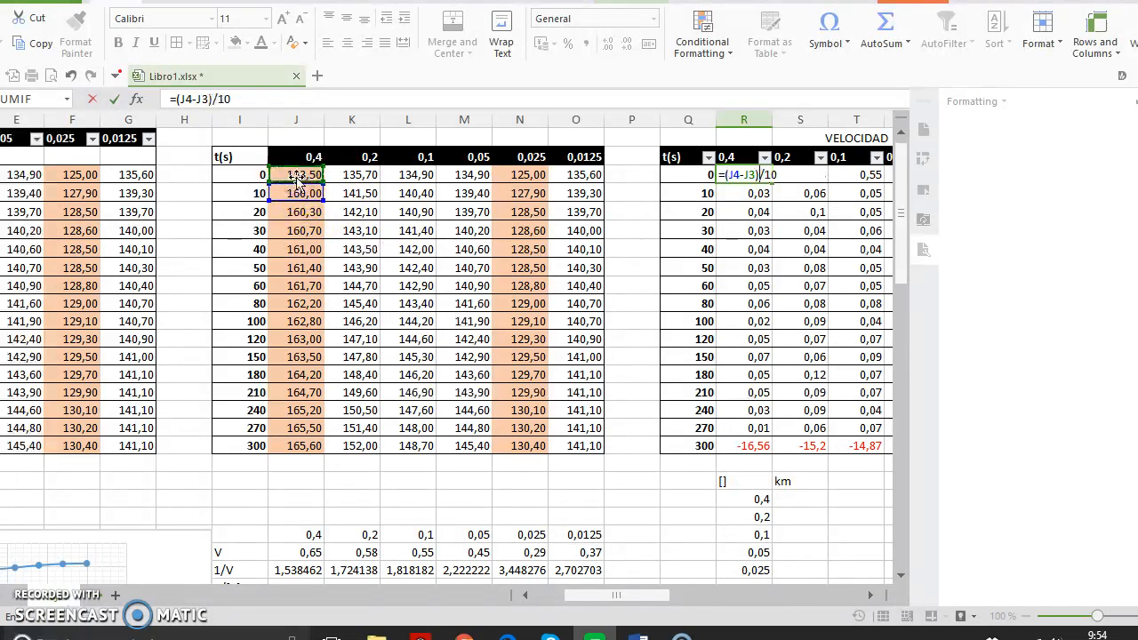
key("Return")
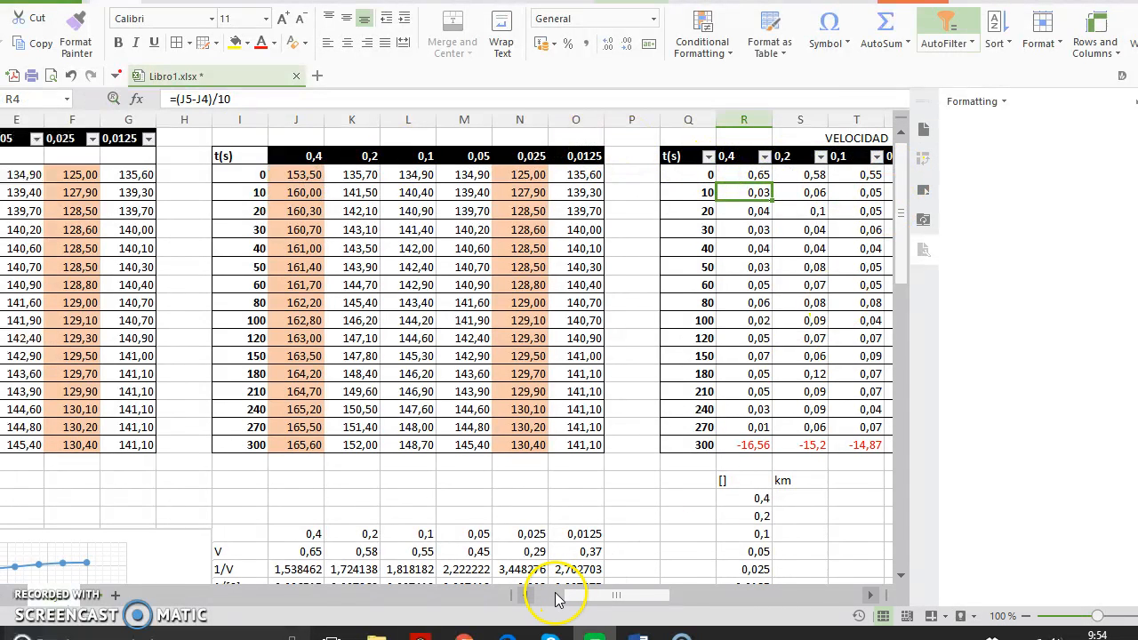
Examine the conductivity-versus-time and velocity-versus-time charts below the data tables
left_click_drag(602, 596, 558, 597)
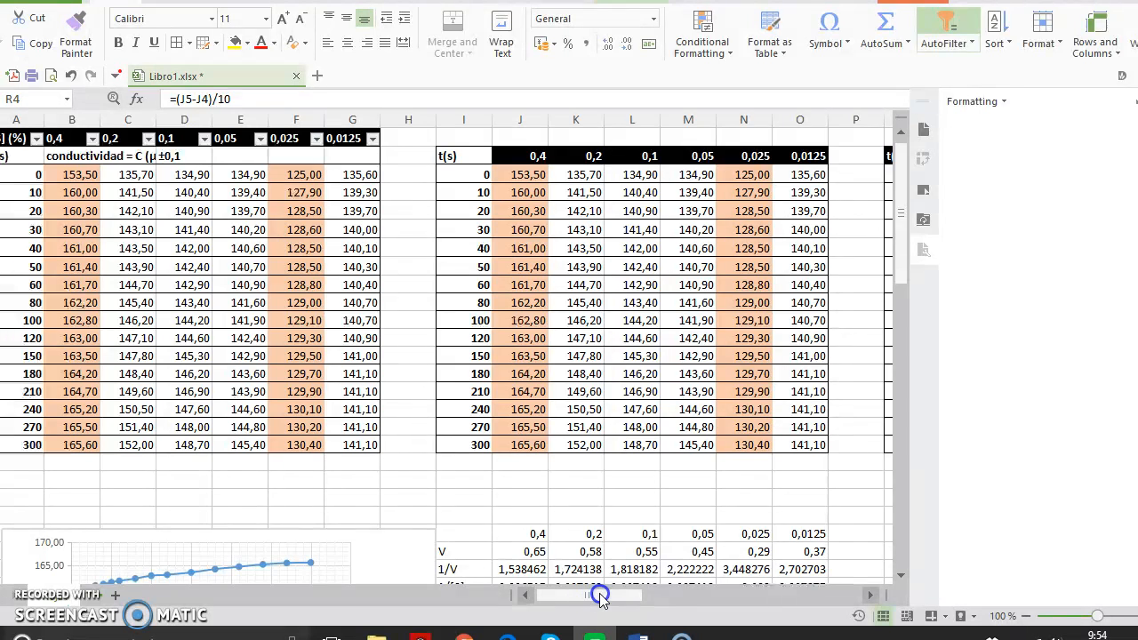
left_click_drag(900, 262, 902, 371)
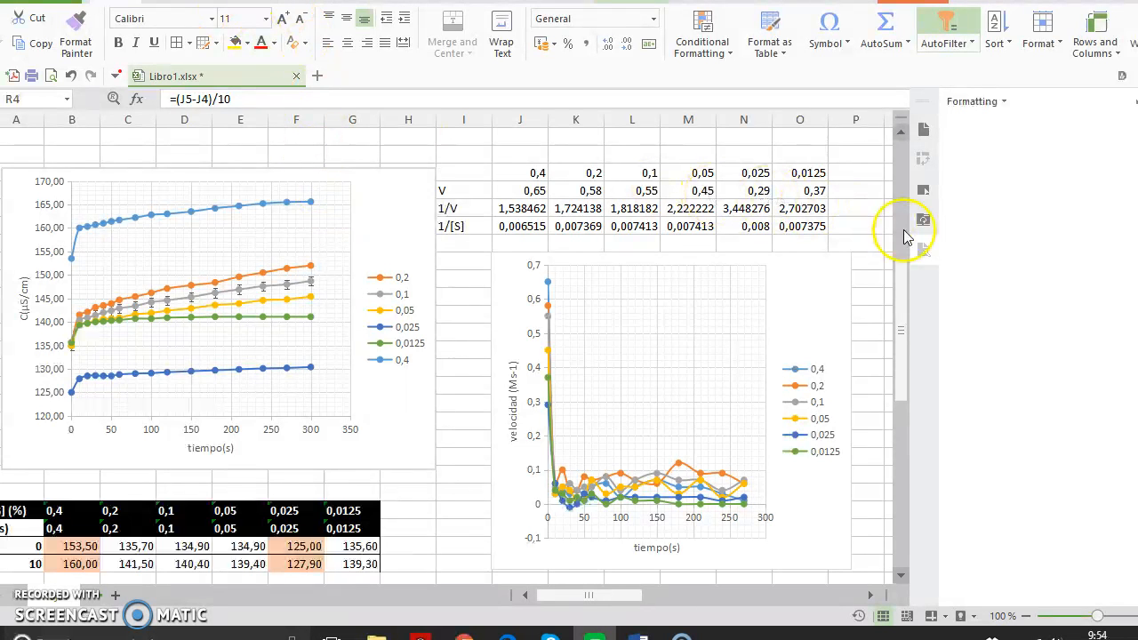
left_click_drag(901, 292, 903, 307)
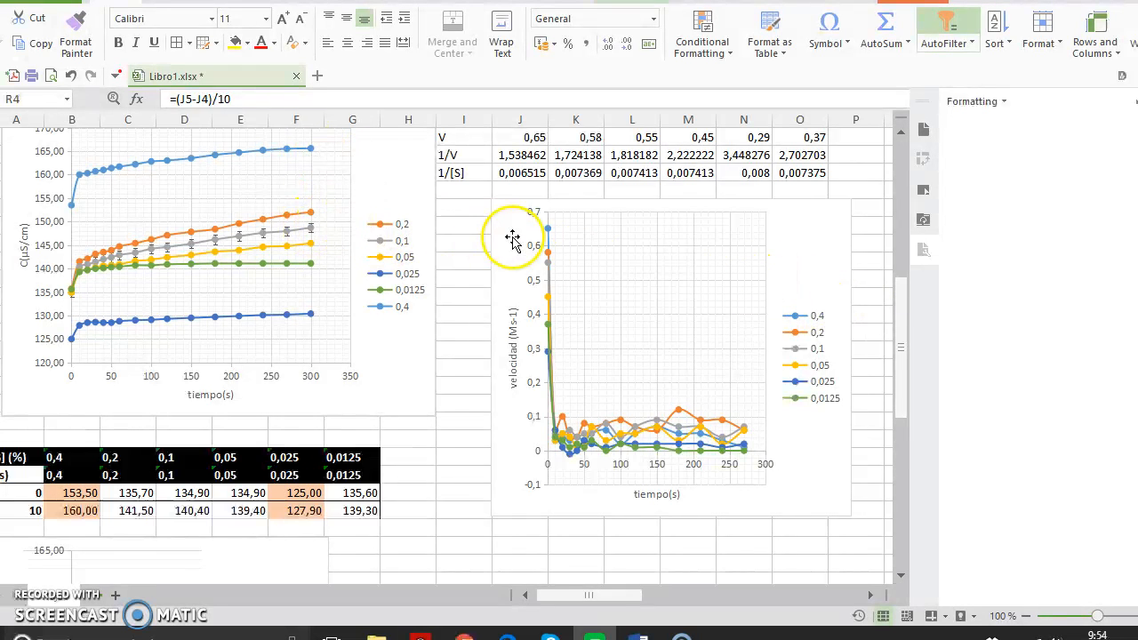
Inspect the 0,1 series on the conductivity-versus-time chart and the linear trendline equations on the 0–10 s conductivity chart
left_click(308, 234)
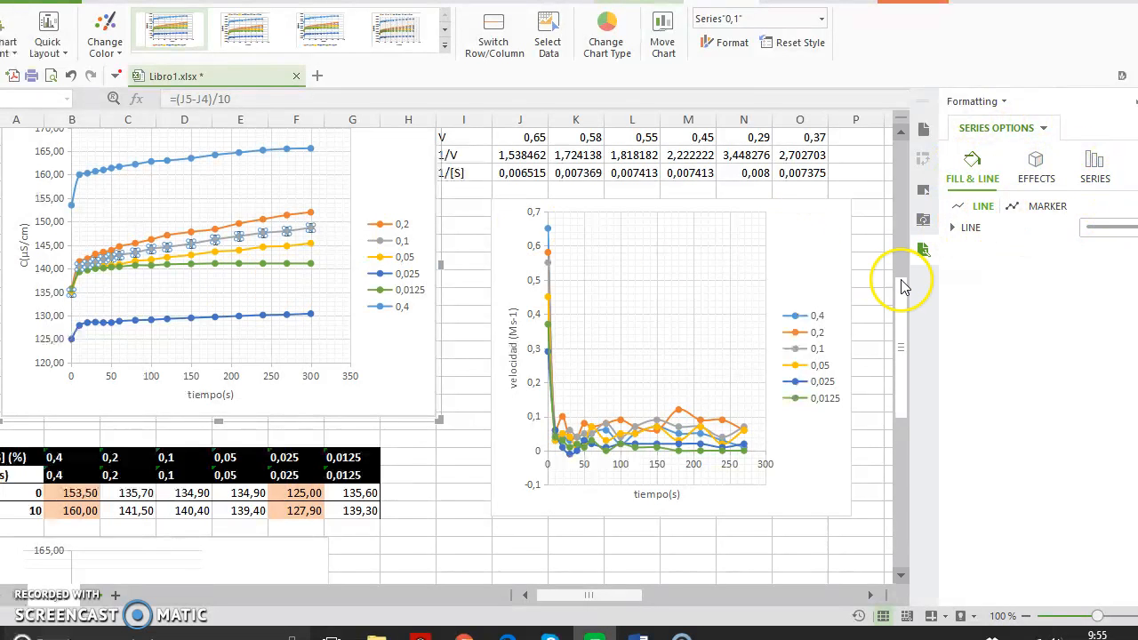
left_click_drag(903, 296, 887, 453)
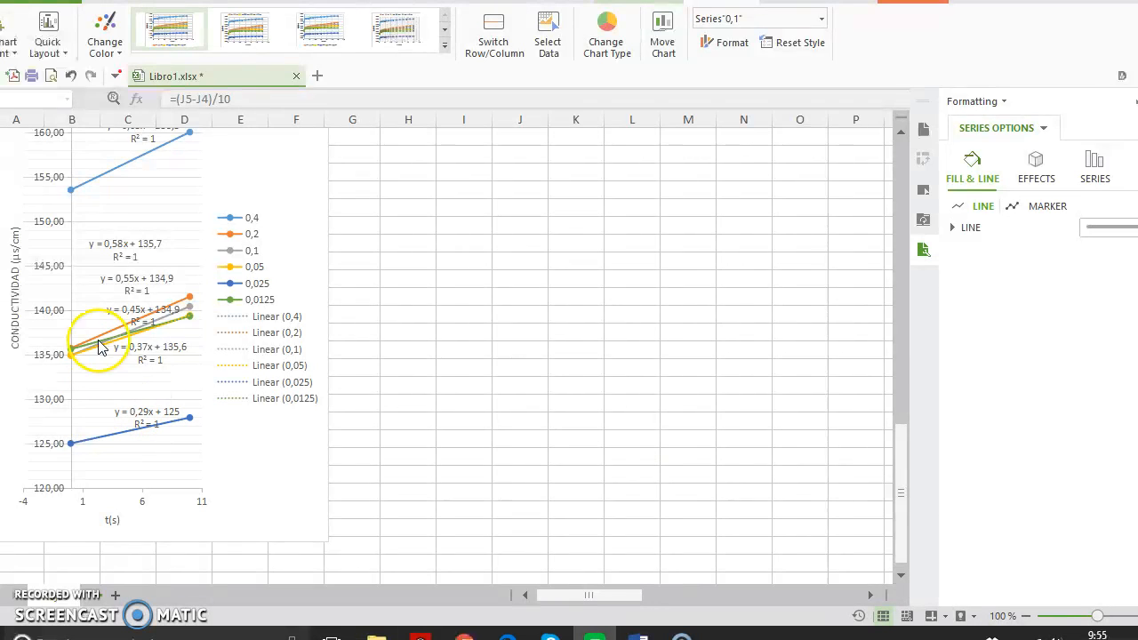
left_click(123, 206)
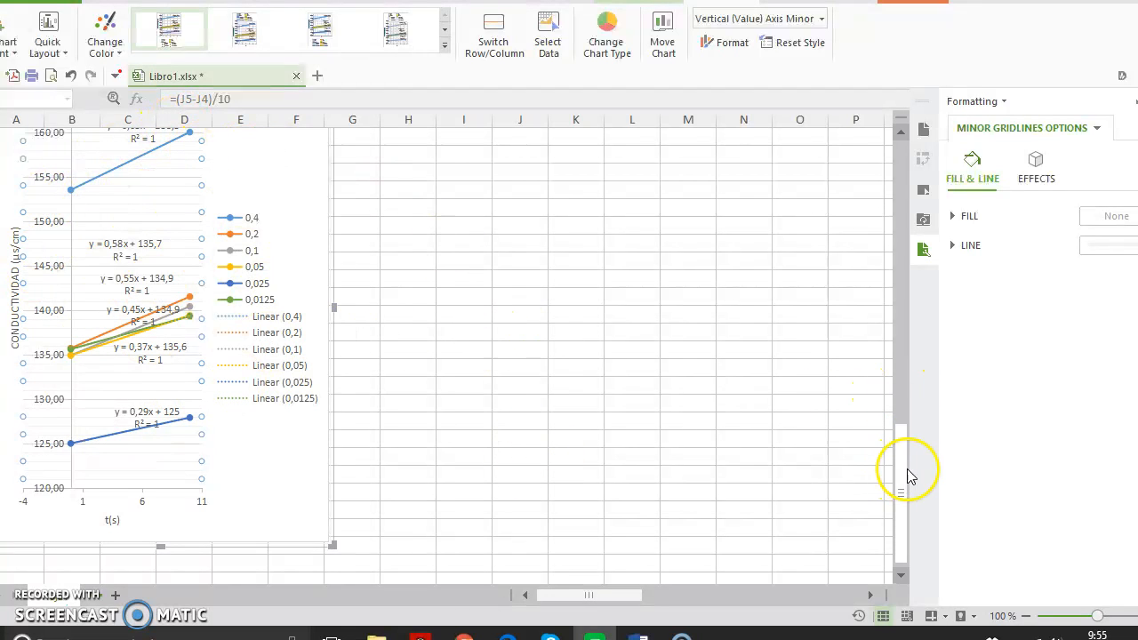
Dismiss the low-battery warning and examine the velocity-versus-concentration curve and the 1/v versus 1/[S] charts beside it
left_click_drag(903, 481, 914, 187)
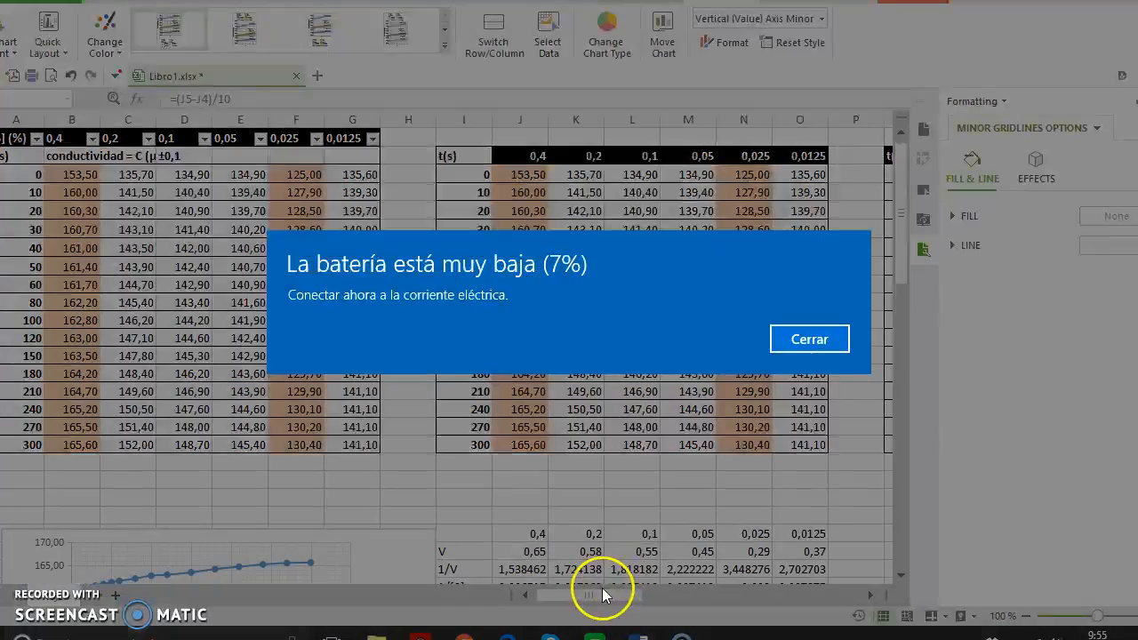
left_click(817, 340)
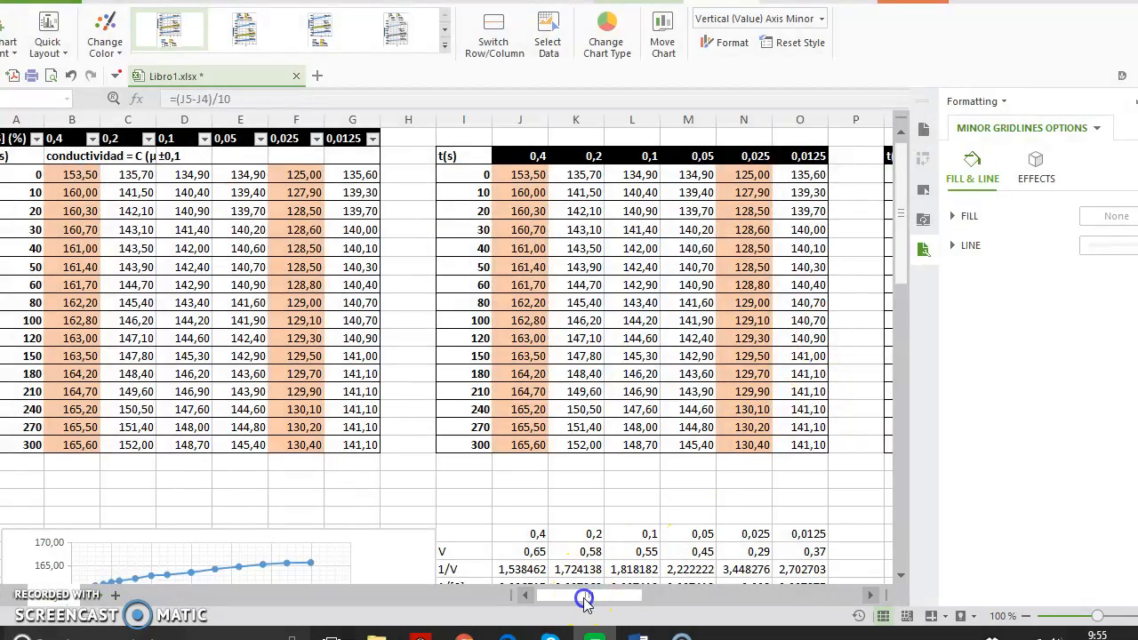
left_click_drag(584, 600, 705, 592)
left_click(465, 372)
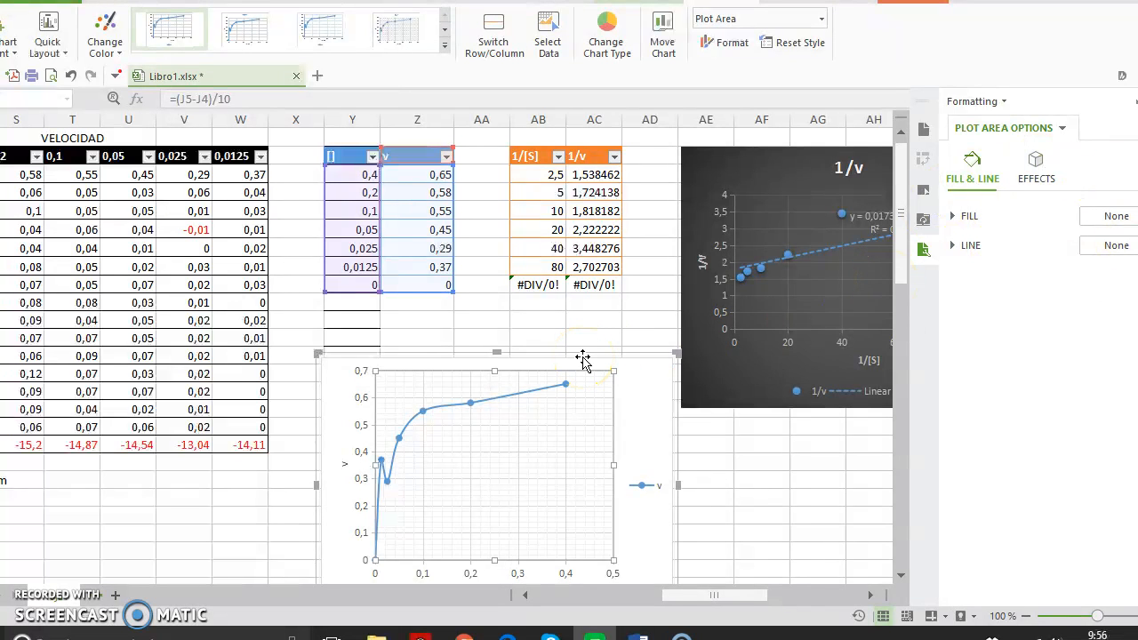
mouse_move(451, 412)
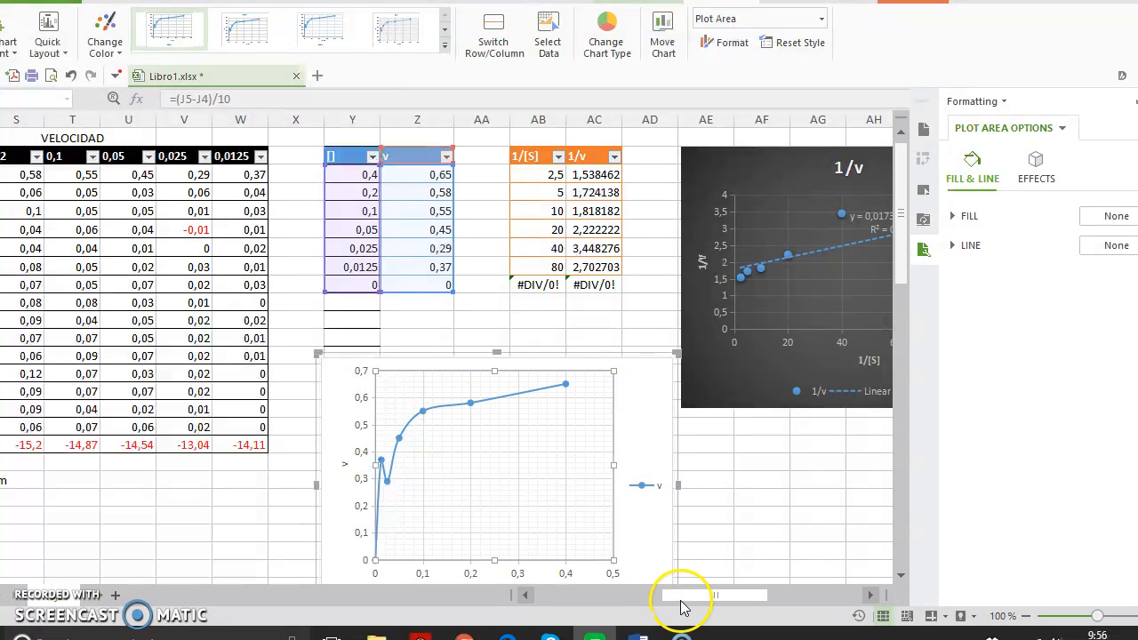
left_click_drag(690, 602, 808, 603)
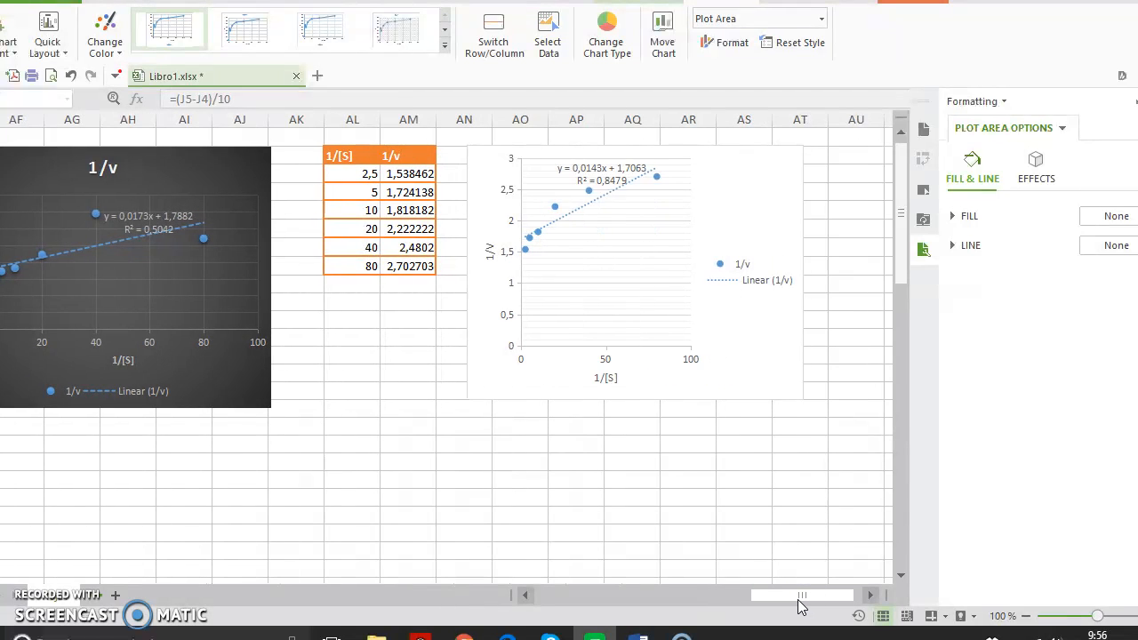